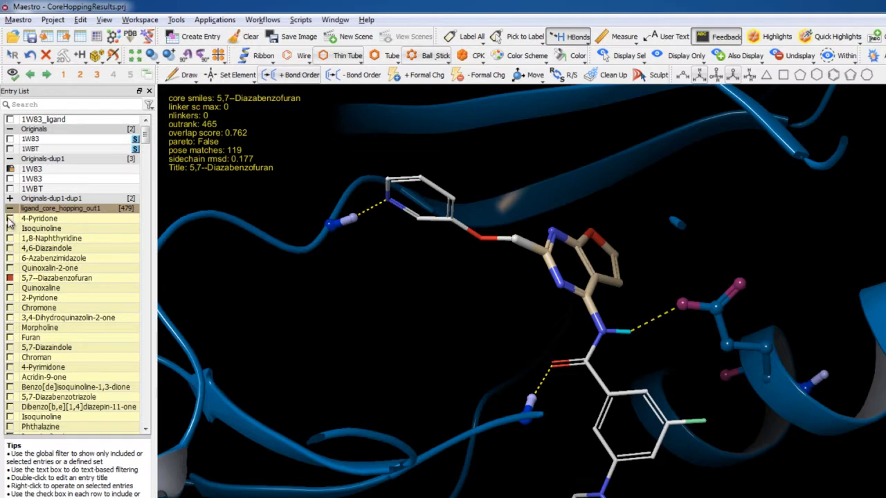
Display the 1,8-Naphthyridine entry in the workspace and move it to the head of the ligand_core_hopping_out1 group.
left_click(9, 228)
left_click(10, 239)
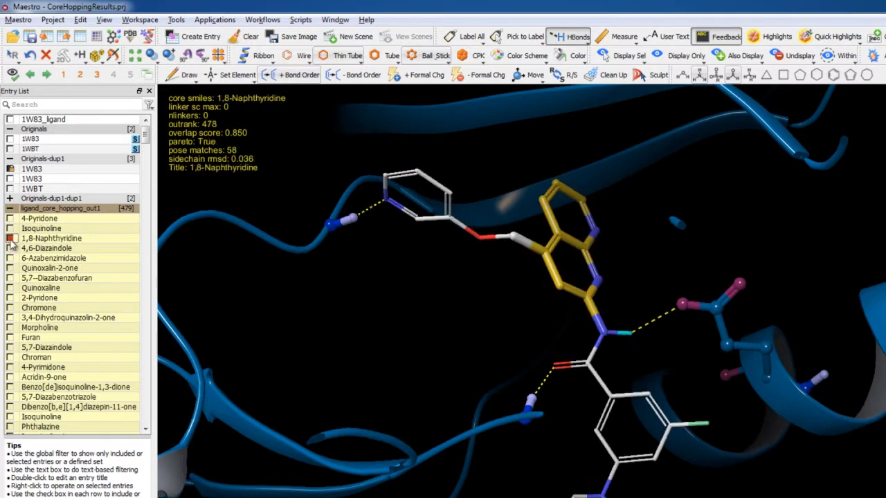
left_click(61, 238)
left_click_drag(61, 239, 64, 223)
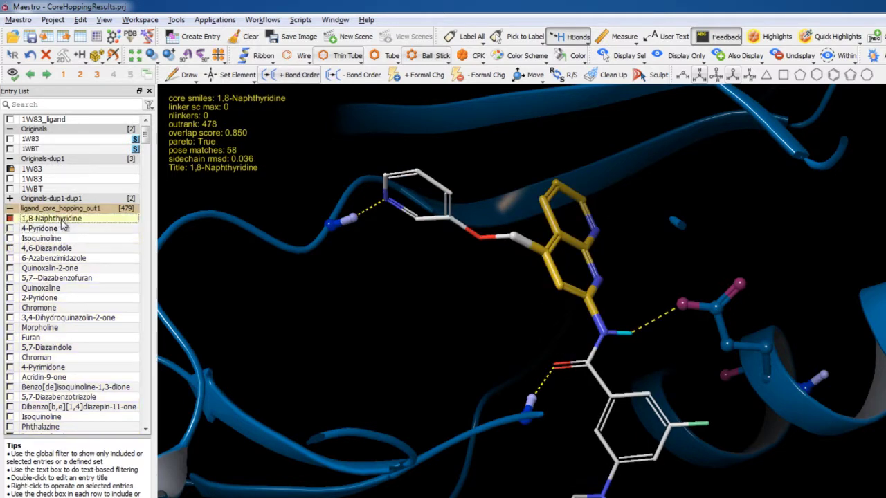
Render the displayed 1,8-Naphthyridine ligand in ball-and-stick representation.
left_click(431, 56)
left_click(443, 112)
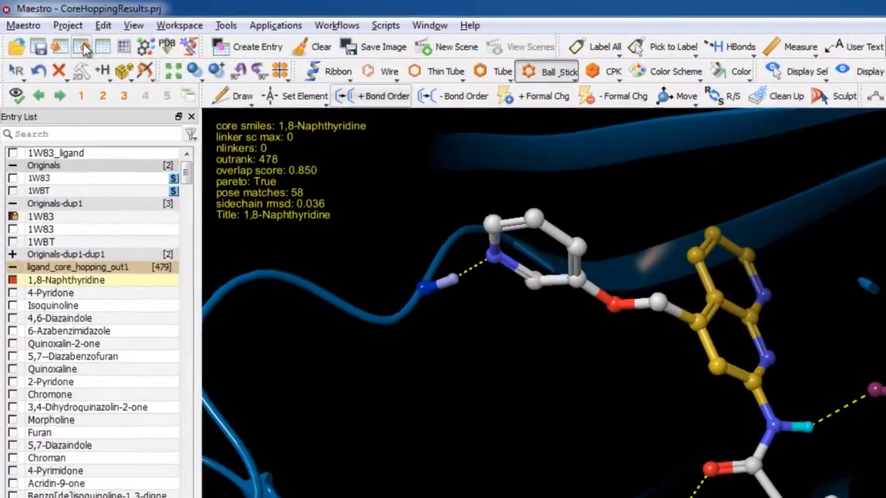
Save the project under the new name ProjectX in the Projects folder.
left_click(67, 25)
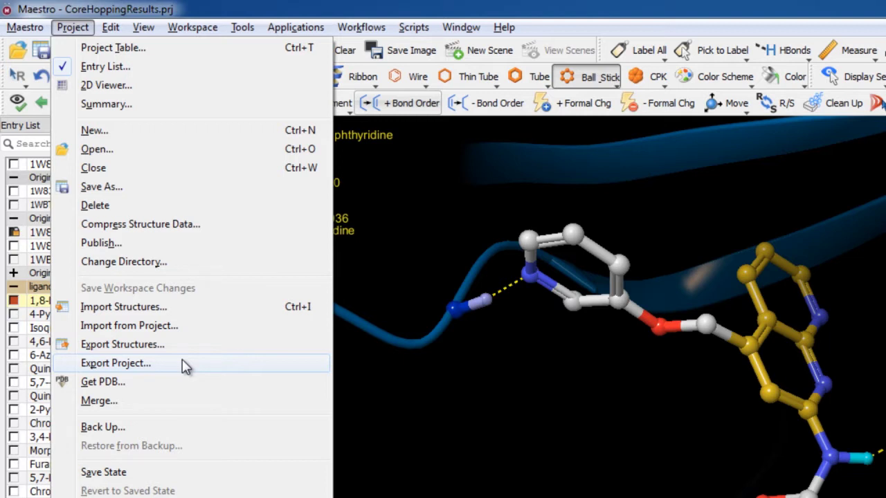
left_click(126, 189)
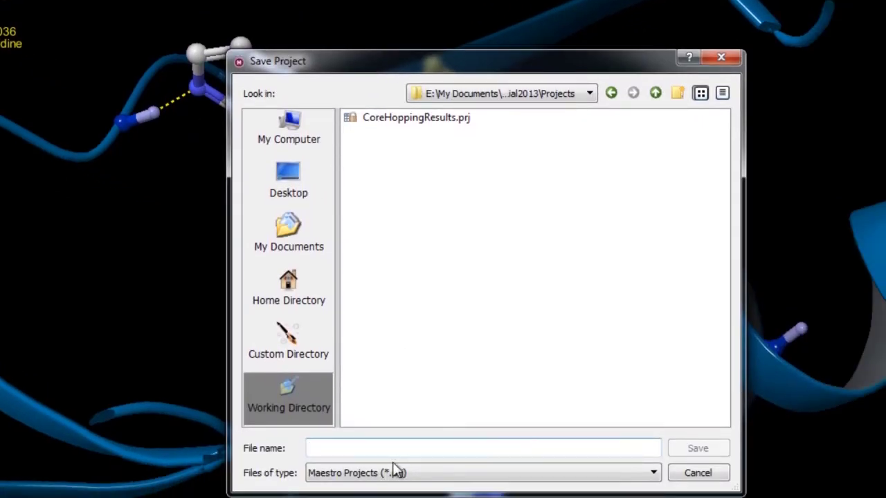
type("ProjectX")
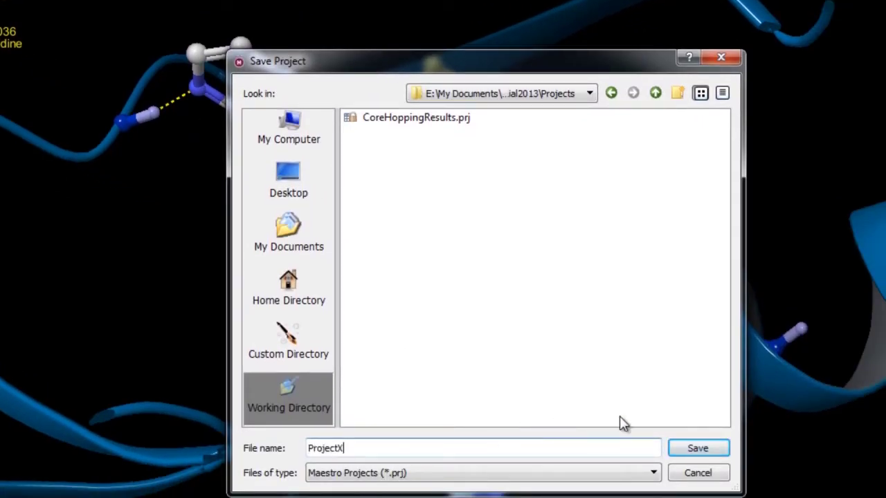
left_click(682, 450)
Select the first 1W83 entry in Originals-dup1 together with the ligand entries from 1,8-Naphthyridine through 6-Azabenzimidazole.
middle_click_drag(340, 234, 367, 251)
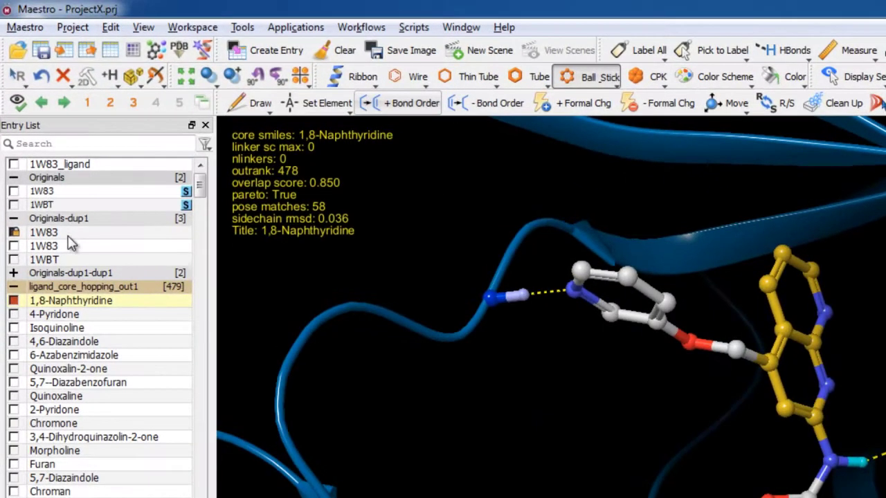
left_click(38, 126)
left_click(80, 300, "ctrl")
left_click(100, 356, "shift")
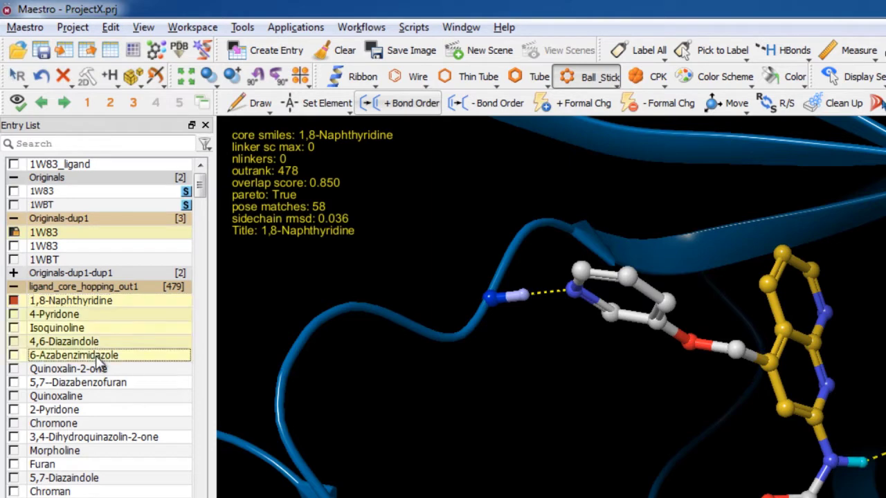
Export only the selected entries as a compressed project named ProjectX_subset.
left_click(73, 27)
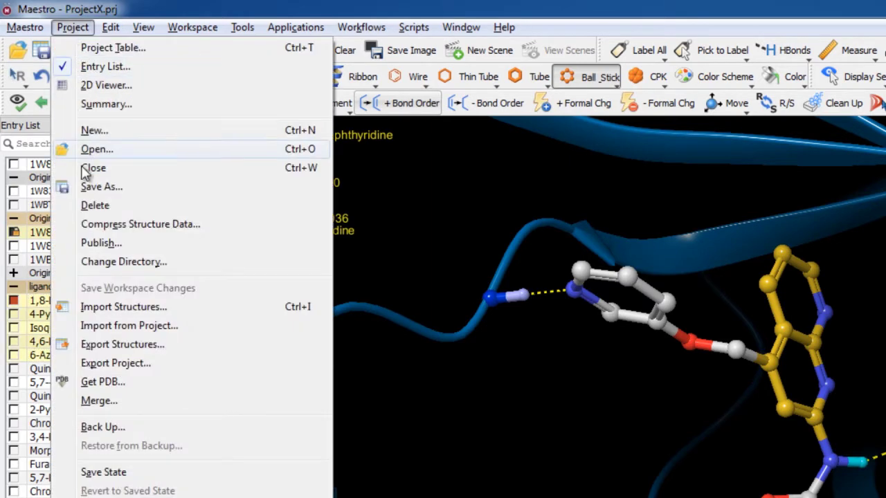
left_click(161, 371)
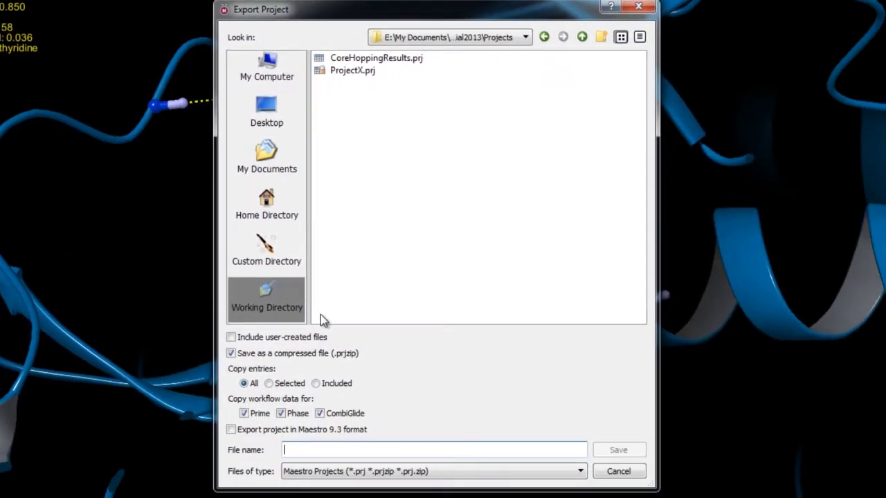
left_click(268, 384)
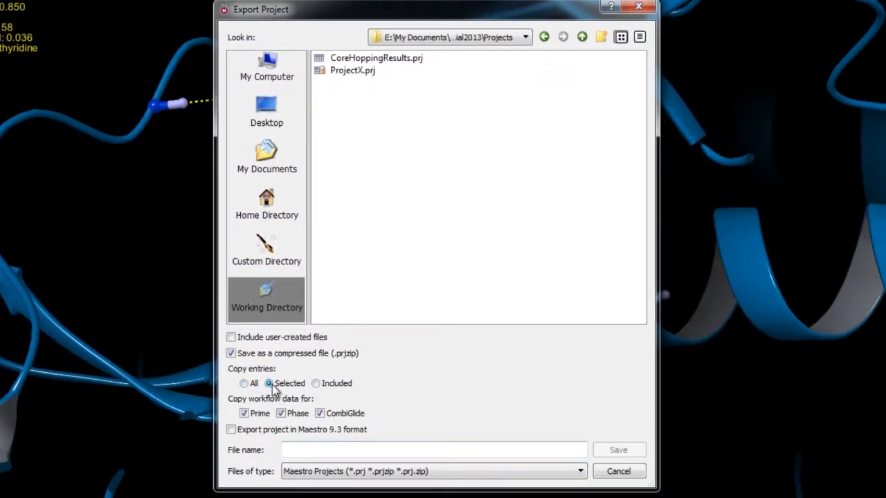
left_click(320, 451)
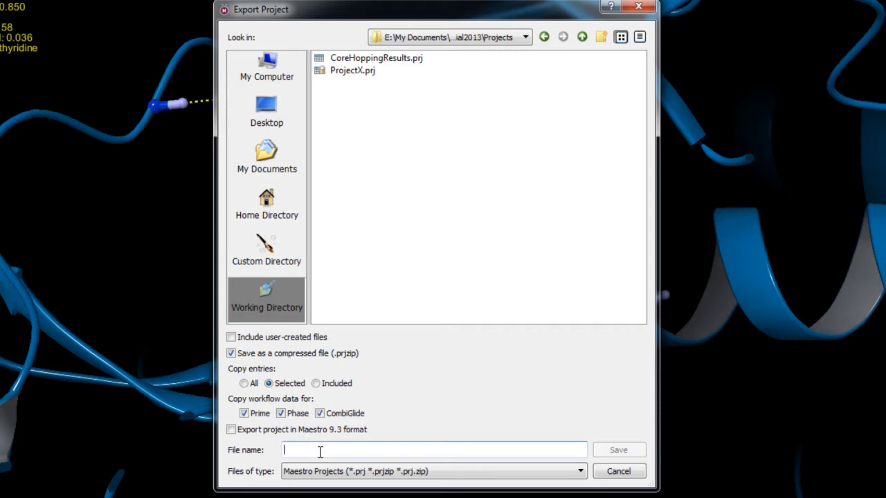
type("ProjectX_subset")
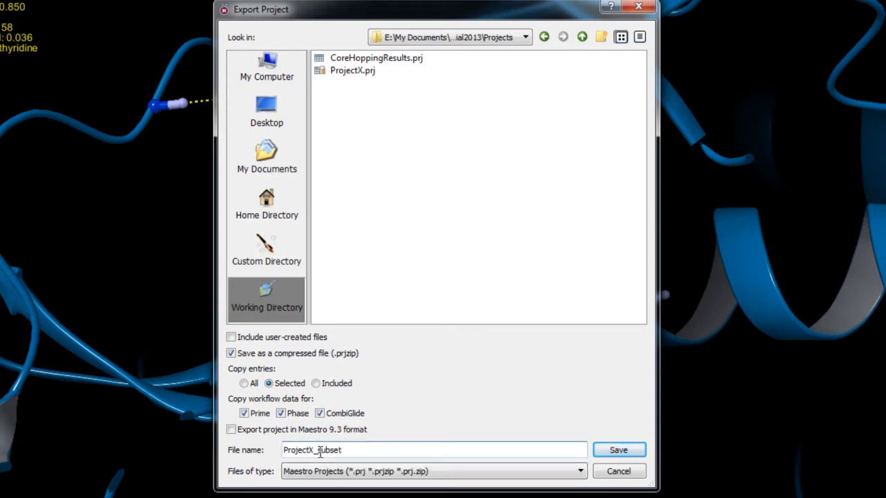
left_click(617, 450)
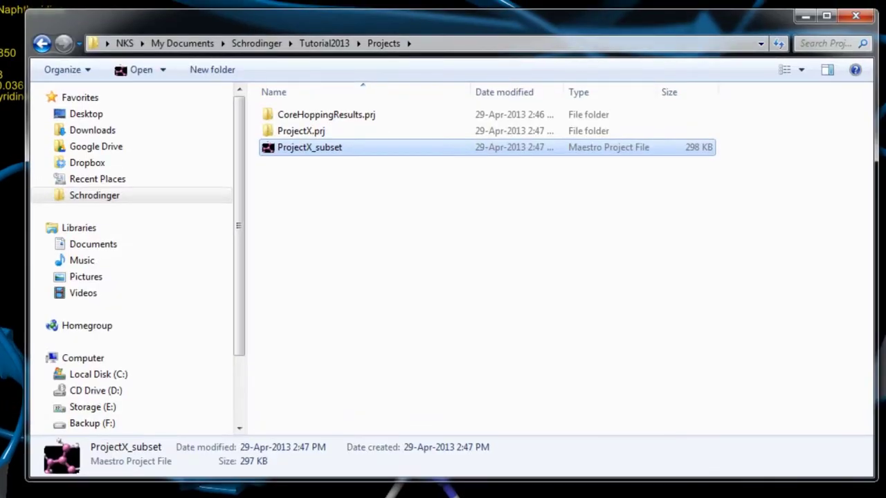
Switch to Windows Explorer and check the file type and extension of ProjectX_subset in its properties.
right_click(298, 150)
left_click(385, 433)
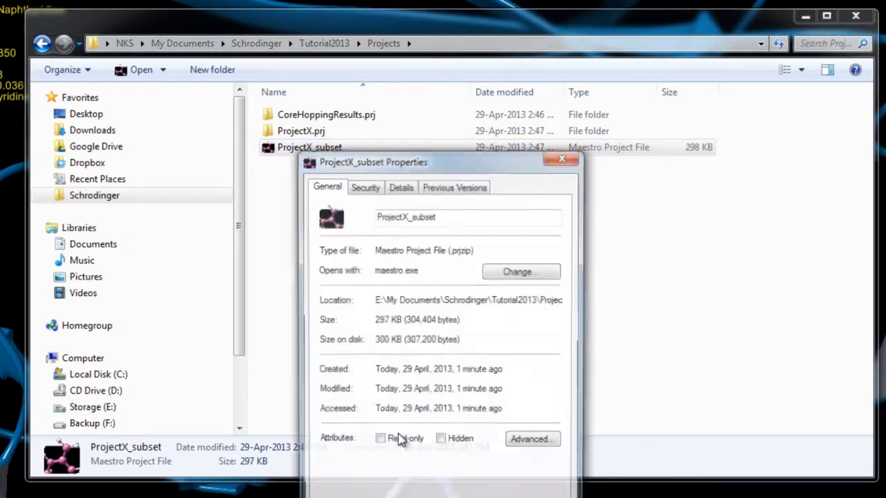
left_click_drag(449, 250, 472, 254)
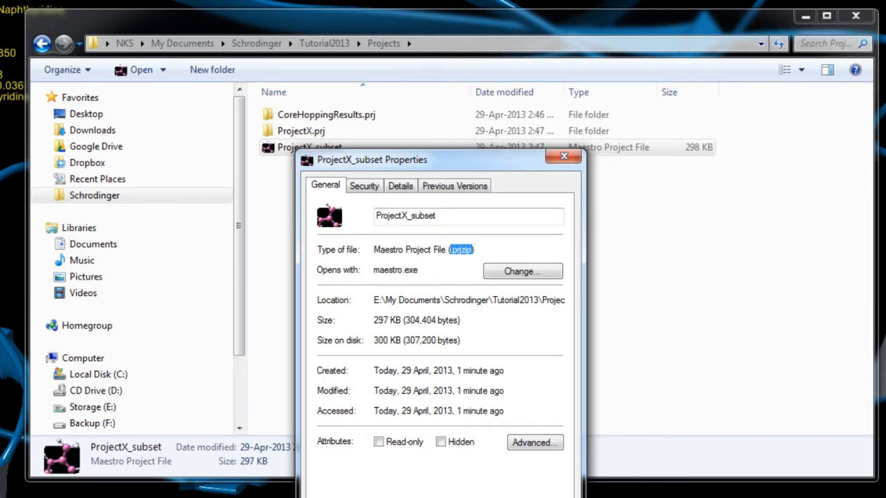
left_click(490, 497)
left_click(366, 121)
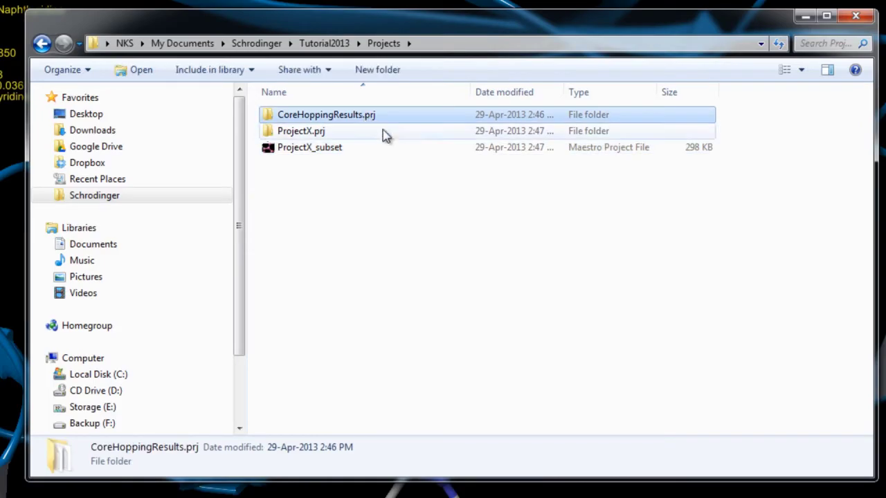
left_click(435, 249)
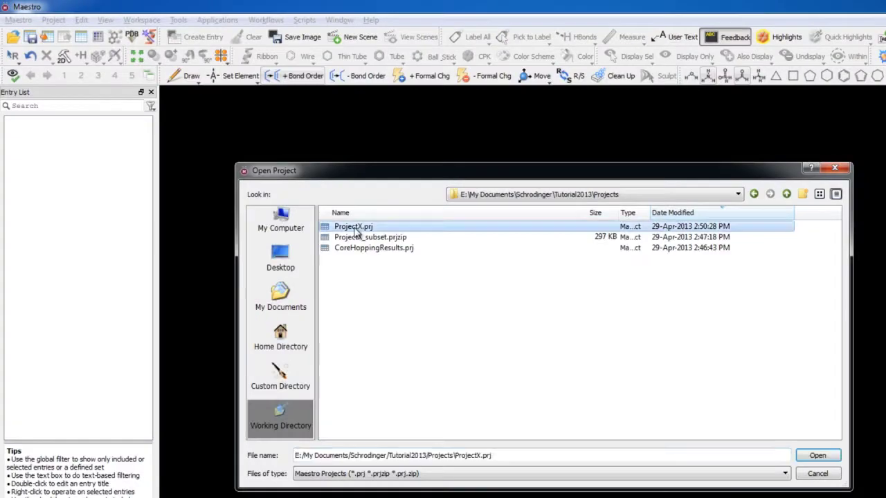
Switch to Maestro and open the ProjectX.prj project, followed by the exported ProjectX_subset.prjzip.
double_click(354, 229)
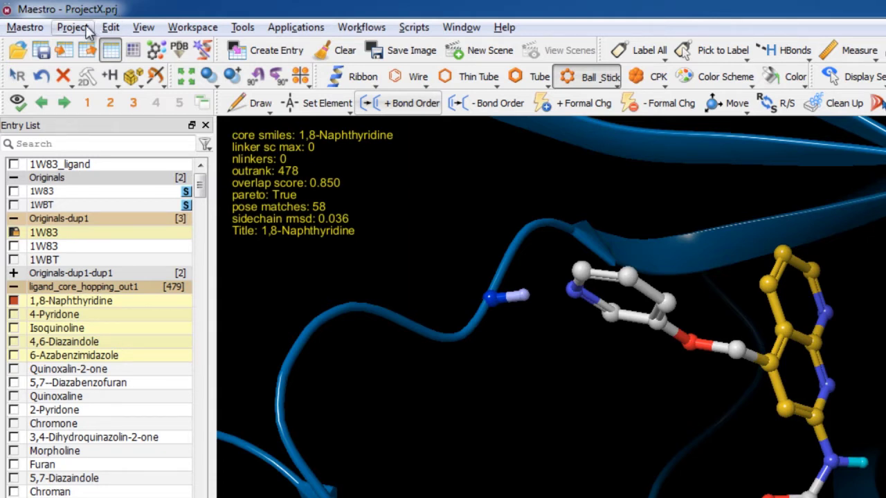
left_click(17, 50)
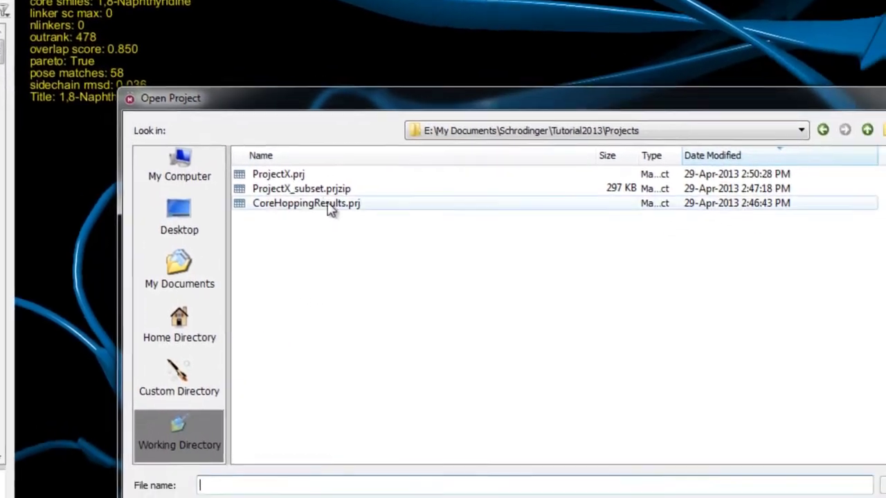
left_click(455, 284)
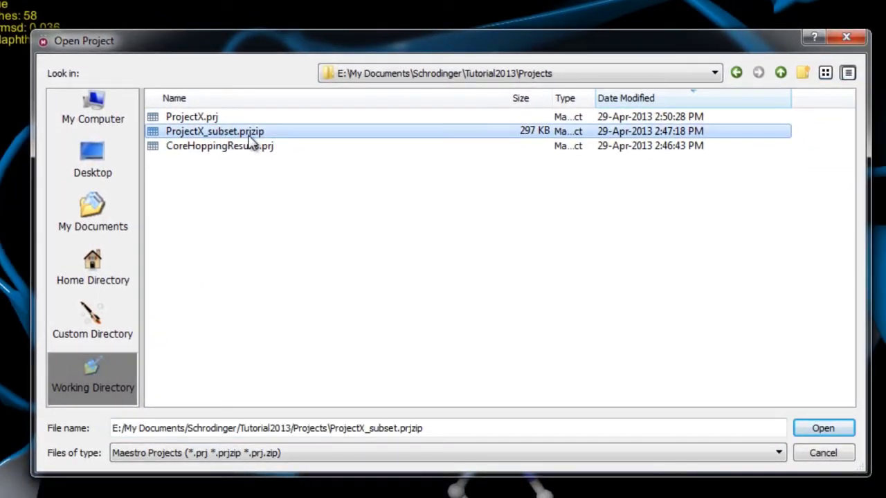
double_click(249, 136)
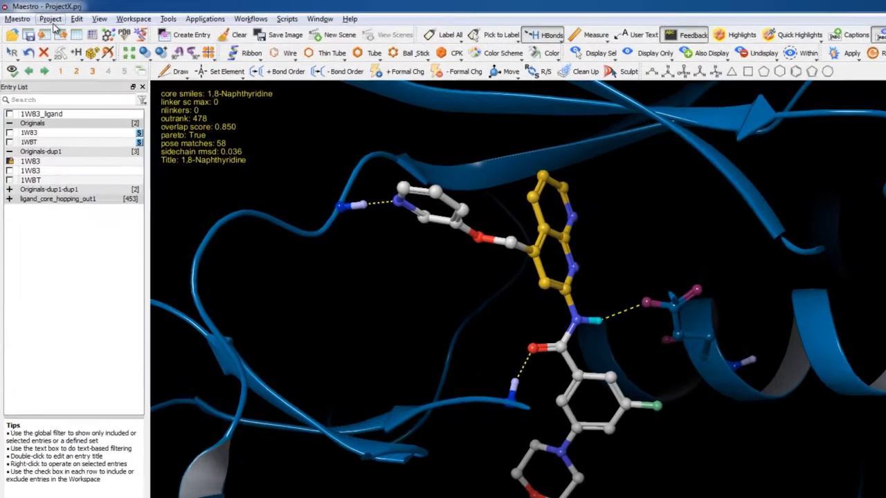
Merge the Docked_Ligands.prjzip project into the open ProjectX project.
left_click(39, 15)
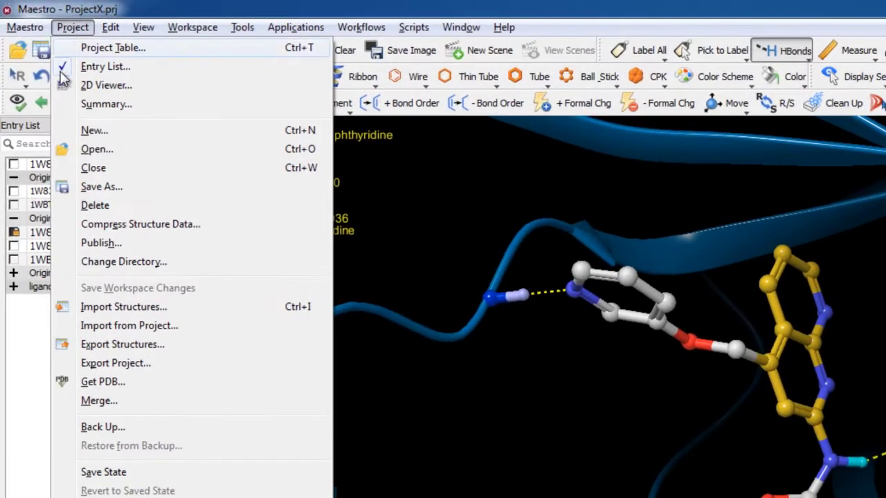
left_click(151, 406)
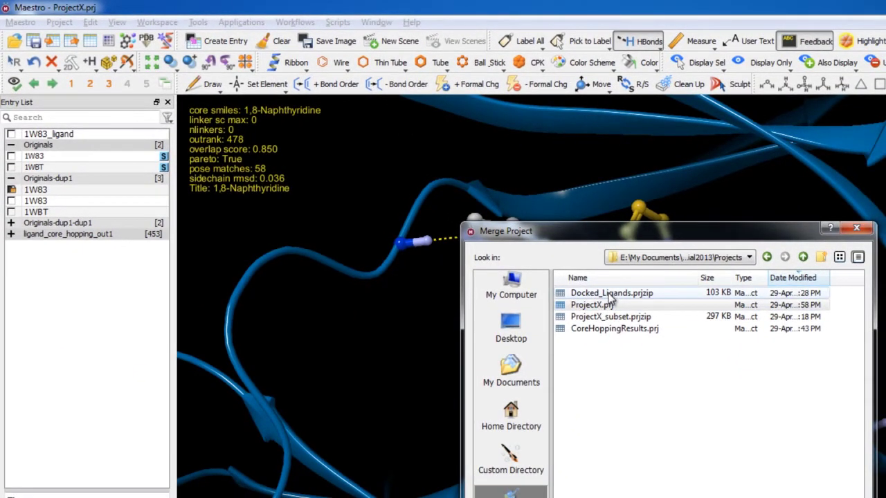
double_click(610, 295)
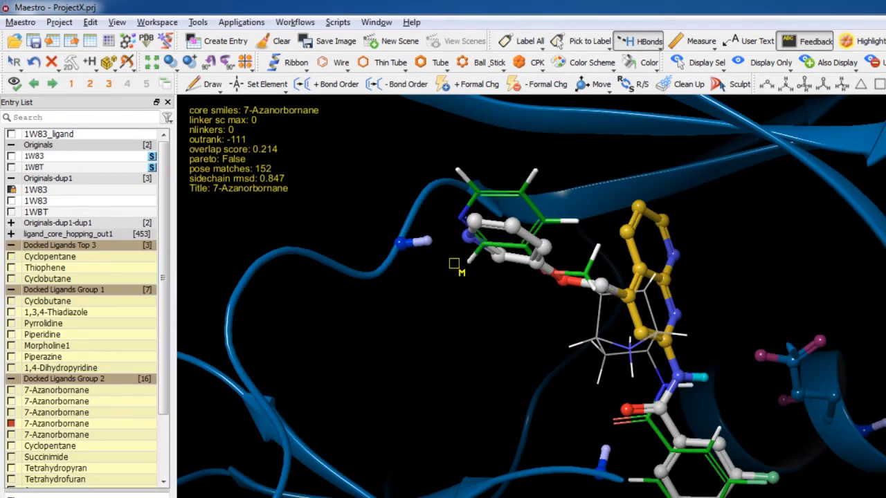
mouse_move(167, 260)
left_mouse_down()
mouse_move(151, 350)
mouse_move(181, 256)
left_mouse_up()
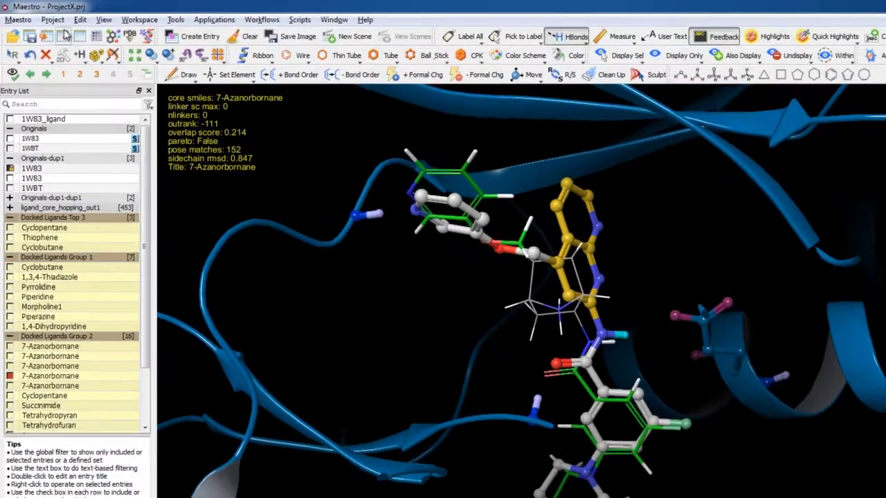
Back up the project with the description "CoreHopping Results".
left_click(38, 14)
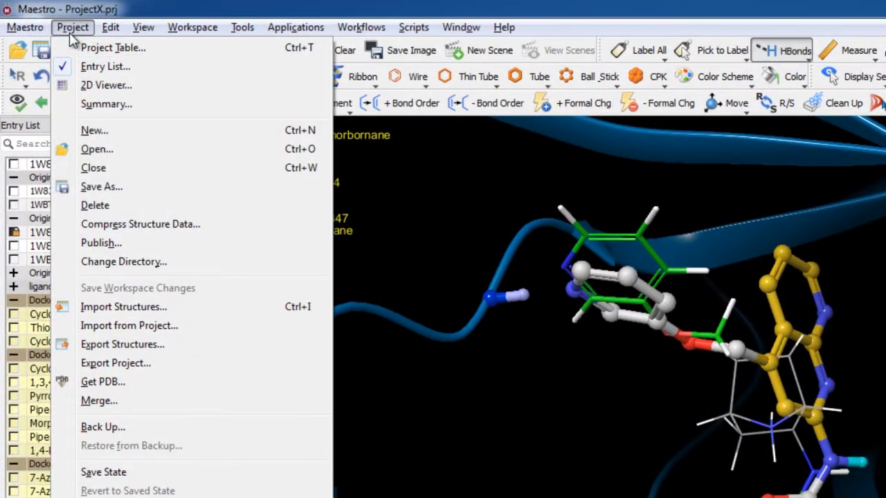
left_click(175, 430)
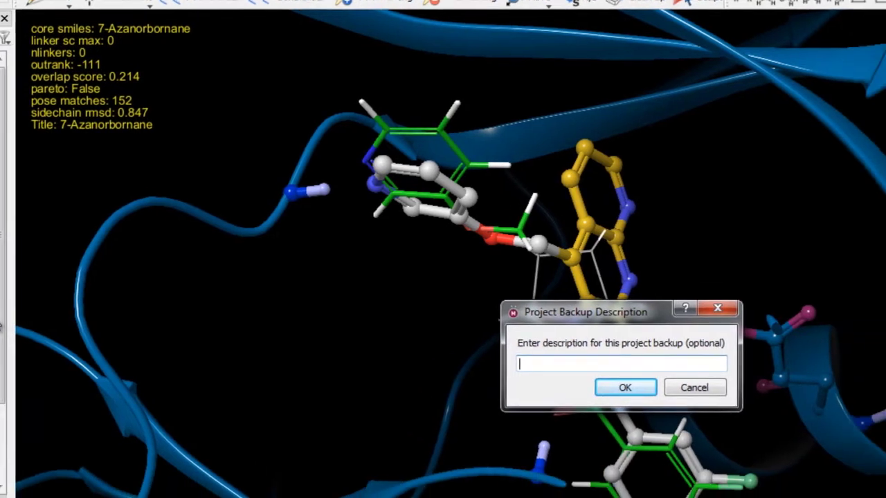
type("CoreHopping Results")
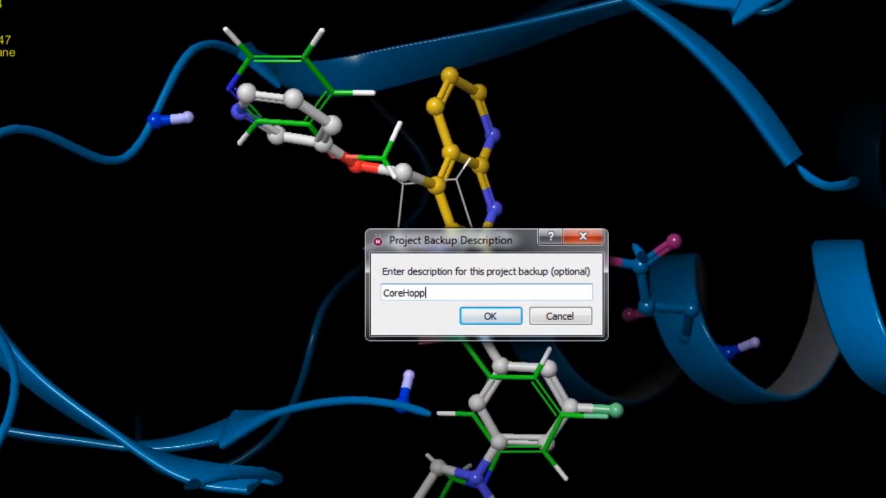
key("Return")
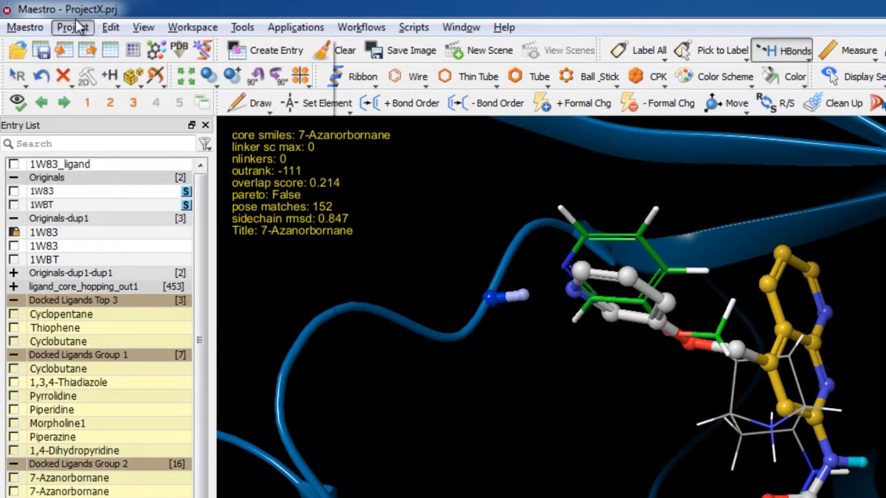
Restore the project from the backup described as "CoreHopping Results".
left_click(75, 27)
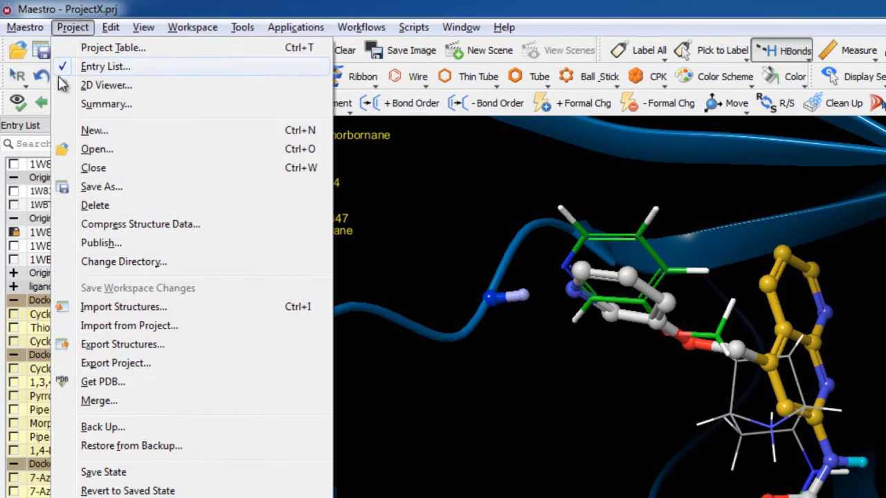
left_click(209, 445)
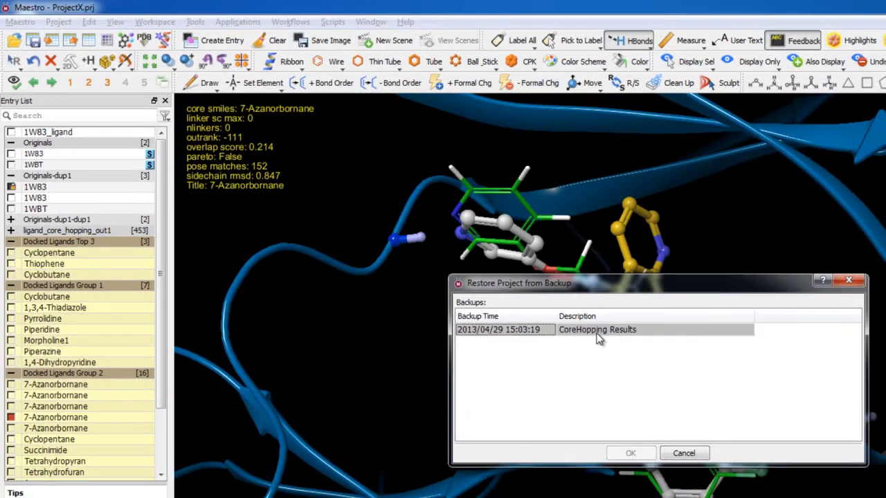
left_click(630, 351)
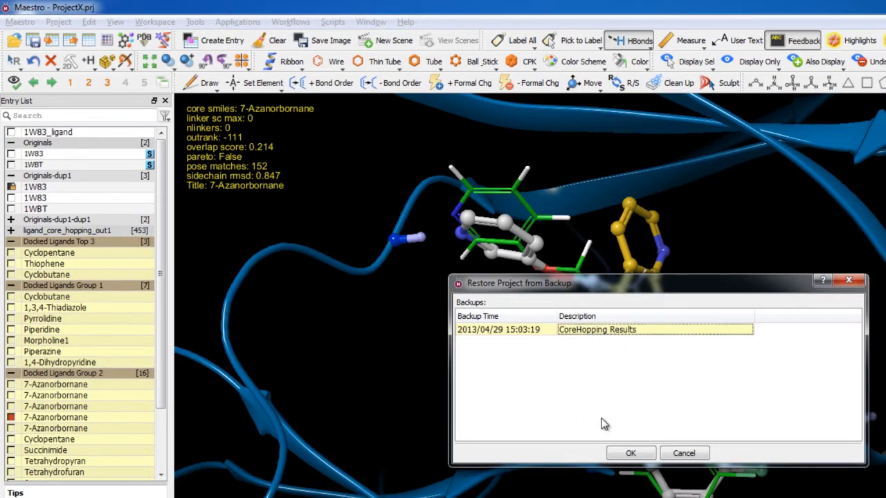
left_click(631, 453)
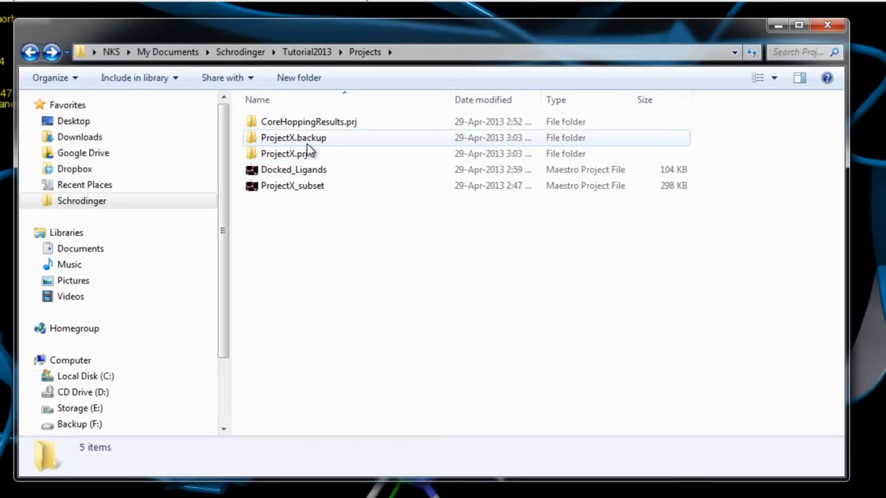
Switch to Windows Explorer and open the ProjectX.backup folder to examine the stored backup files.
double_click(307, 142)
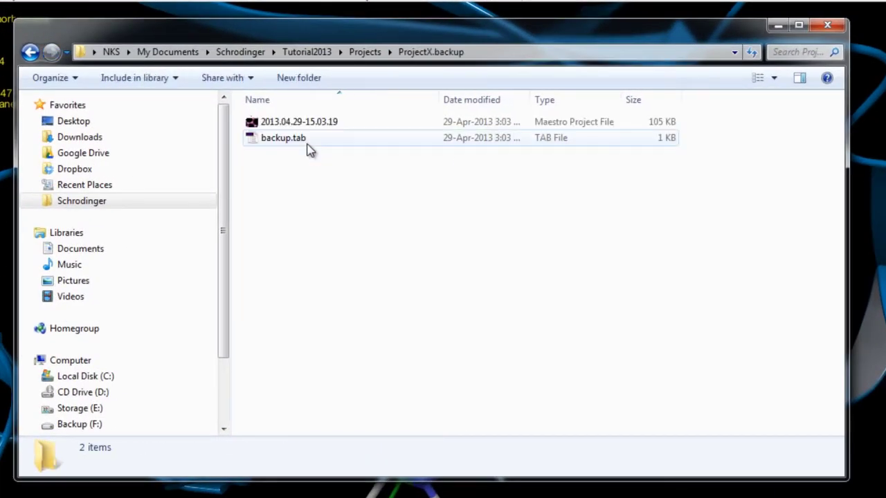
Select the 2013.04.29-15.03.19 Maestro project file in the backup folder to view its details, and close the folder window.
left_click(328, 126)
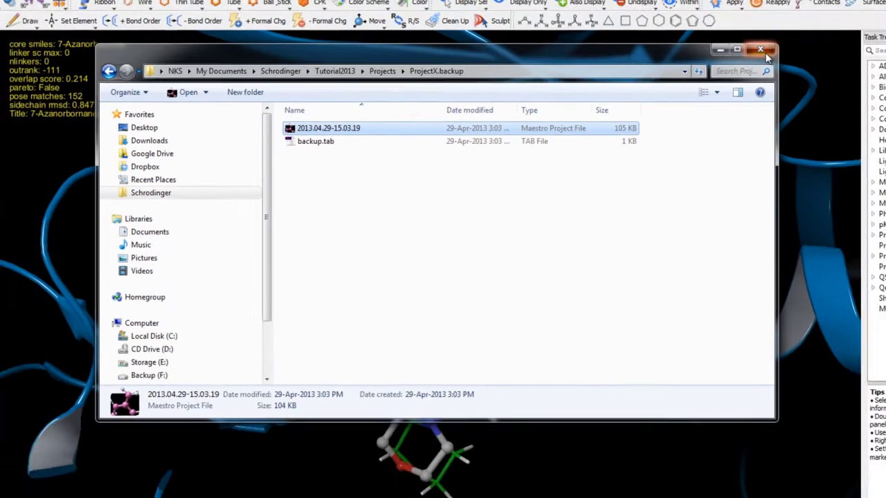
left_click(761, 50)
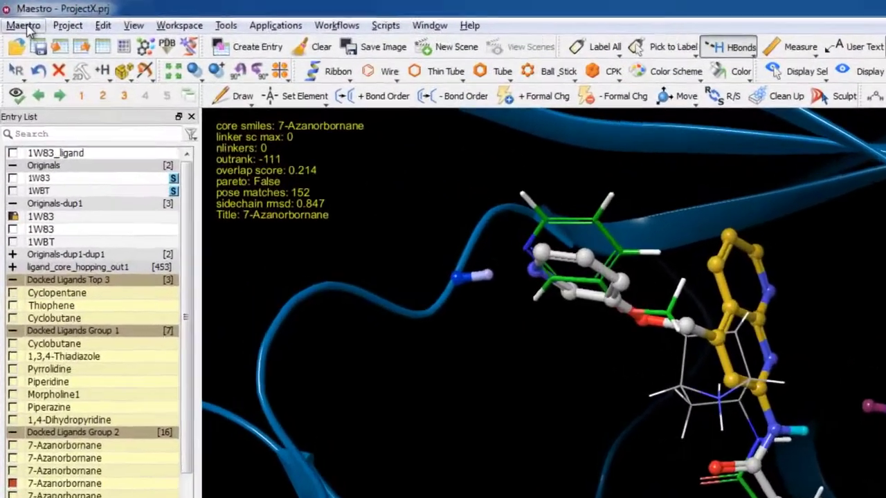
Find the project Backups preferences by searching for "back" and enable automatic daily backup.
left_click(13, 15)
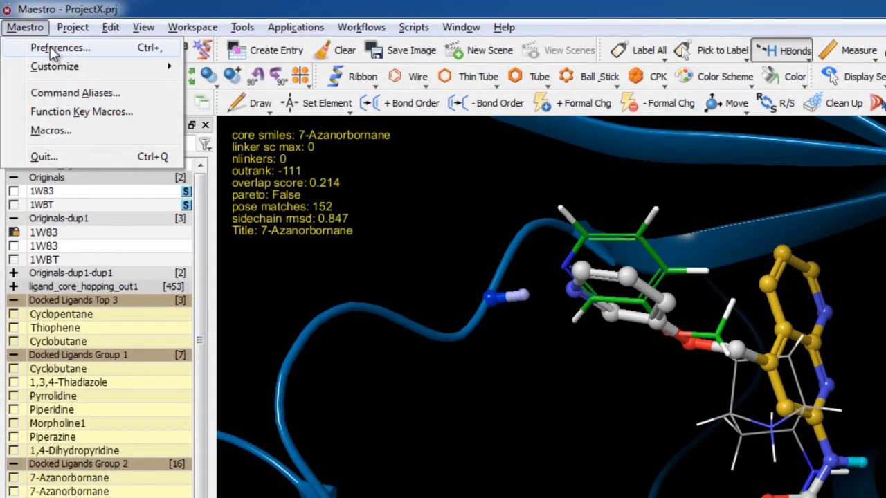
left_click(54, 48)
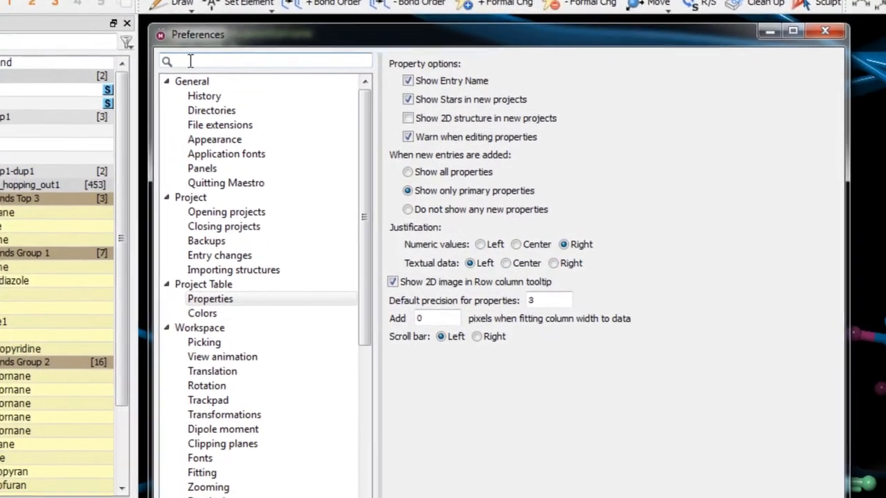
type("bac")
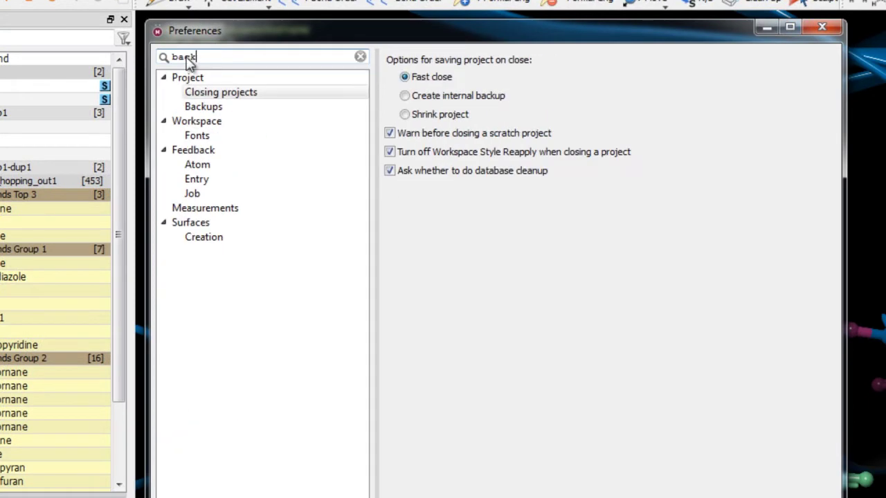
type("k")
left_click(212, 107)
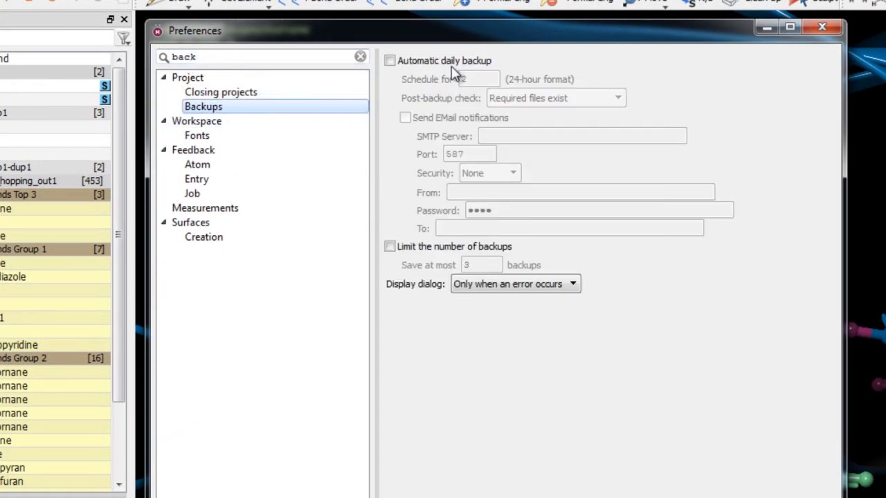
left_click(408, 60)
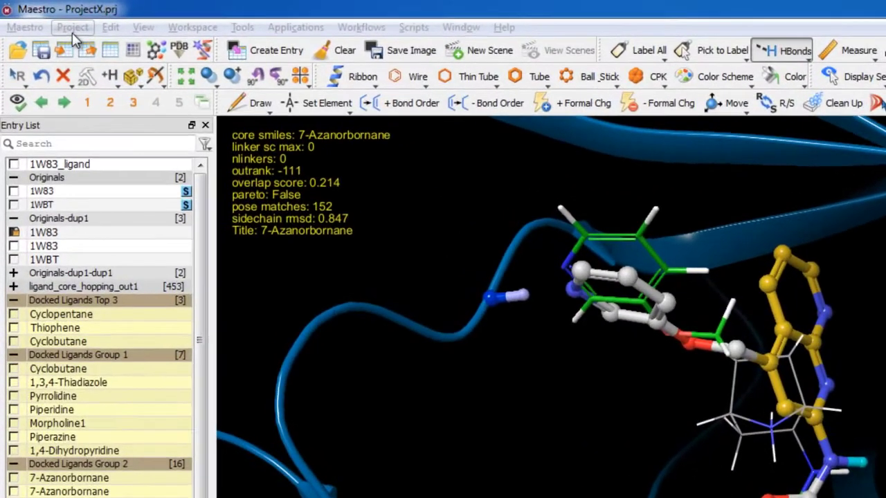
Publish the project as the HTML file CoreHoppingResults with annotation included and the summary "The latest core hopping results".
left_click(39, 15)
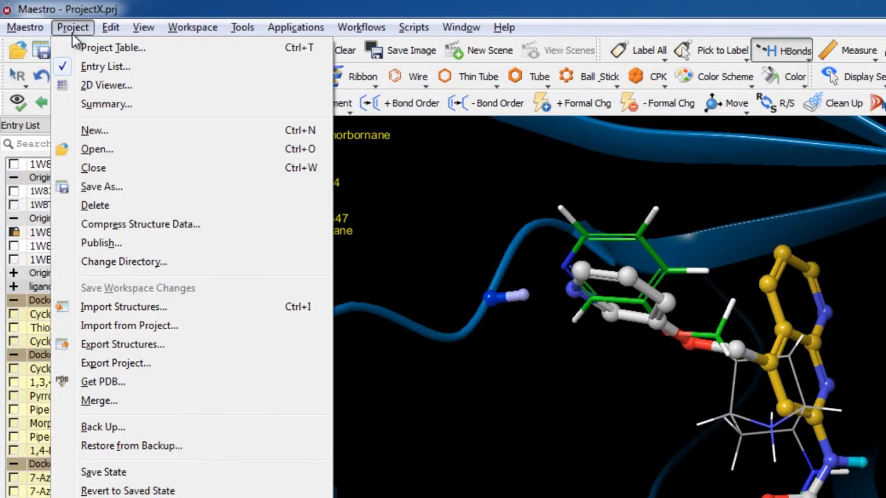
key("Escape")
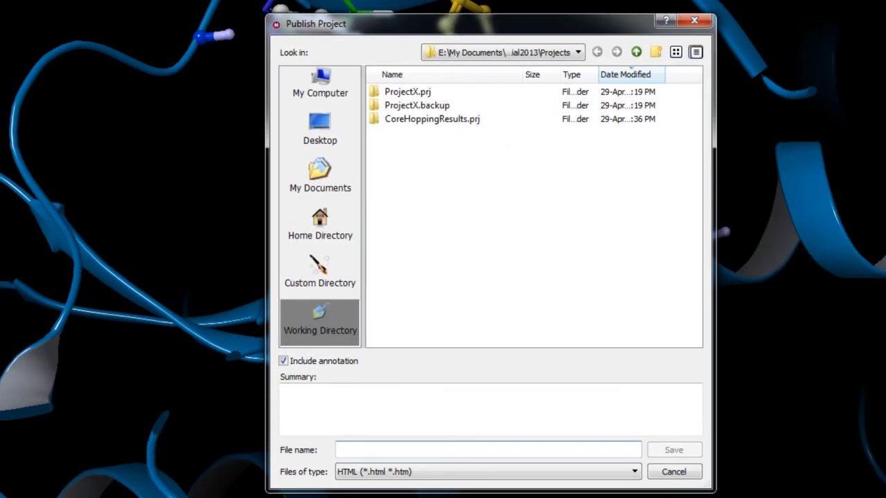
left_click(431, 420)
type("The latest core hopping results")
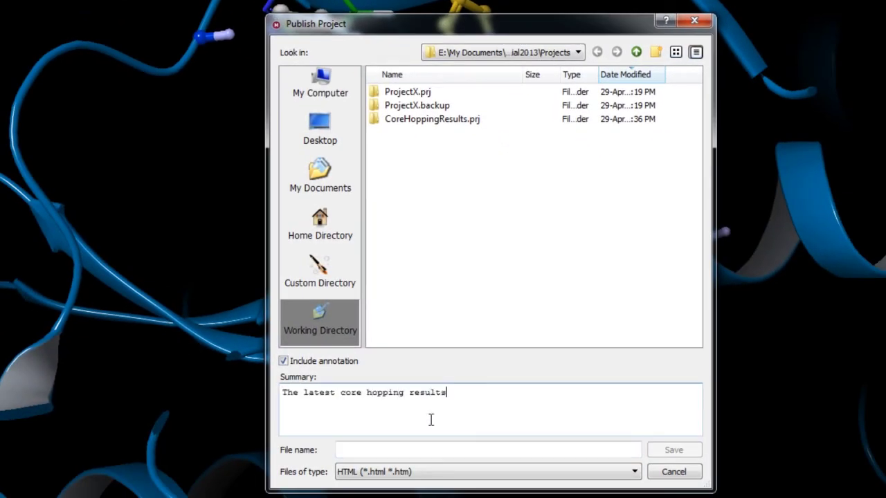
left_click(412, 451)
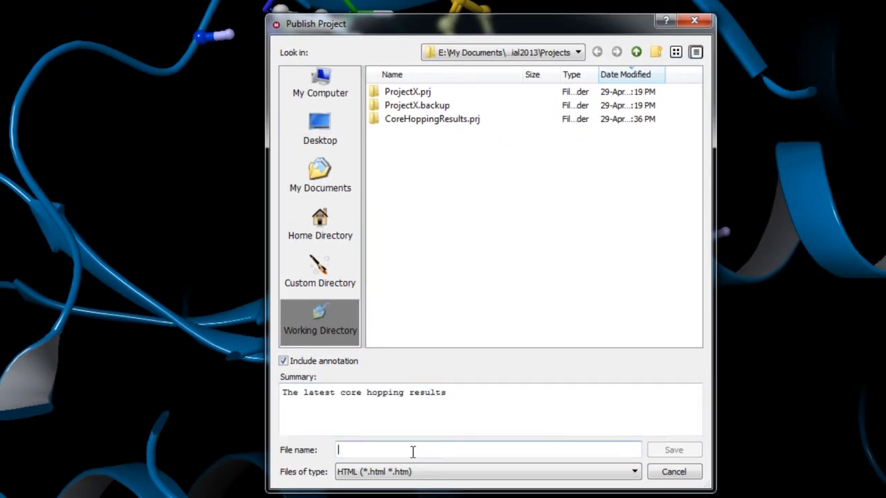
type("CoreHoppingResults")
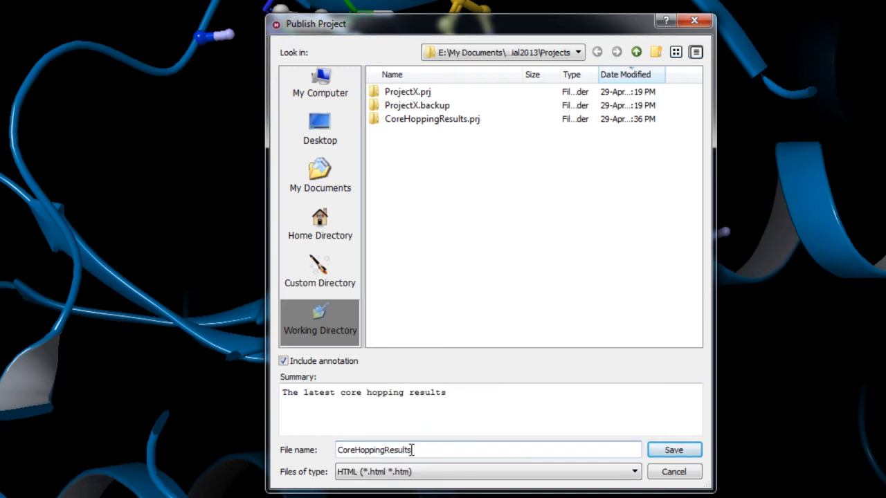
left_click(672, 451)
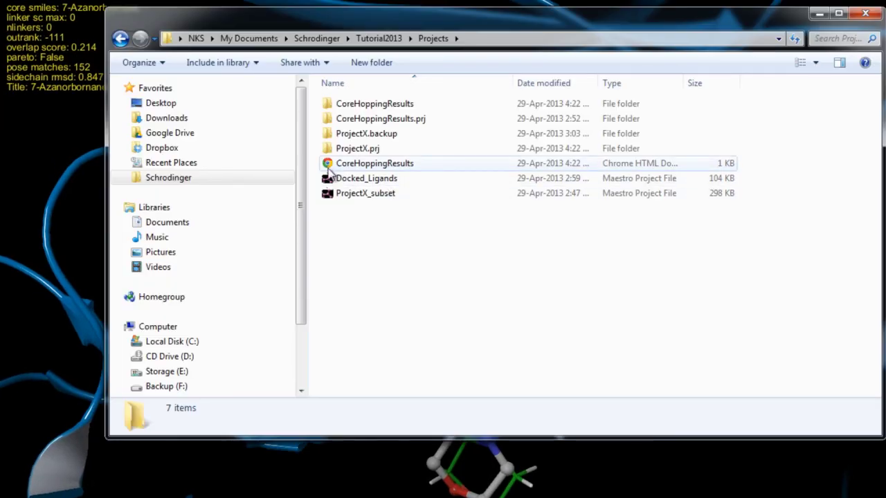
Open the published CoreHoppingResults HTML document from the Projects folder in Windows Explorer.
left_click(329, 166)
double_click(329, 170)
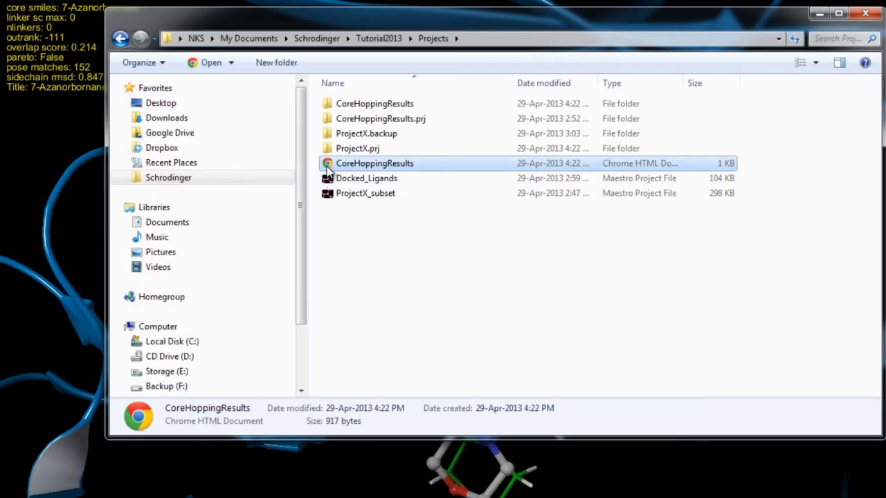